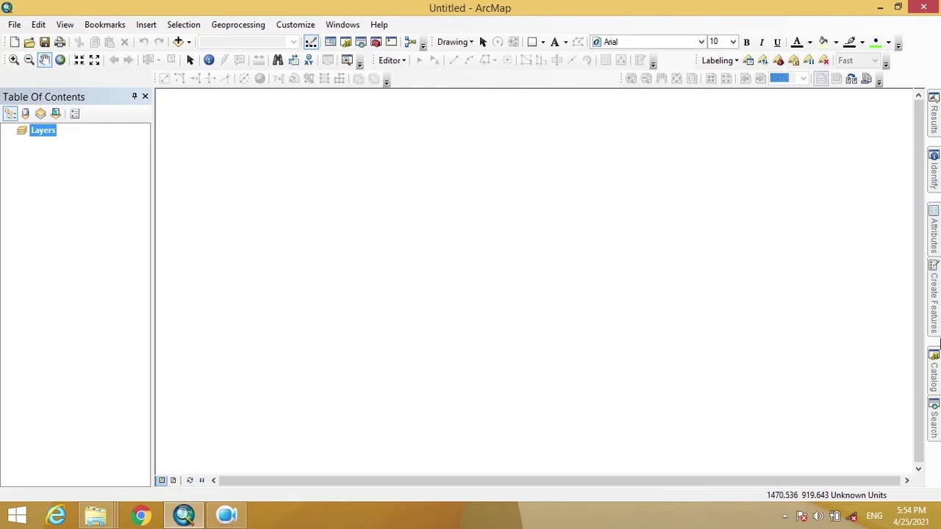
- Create a new file geodatabase in the ArcGIS_lessons folder of the Catalog
{"action": "left_click", "coordinate": [933, 364]}
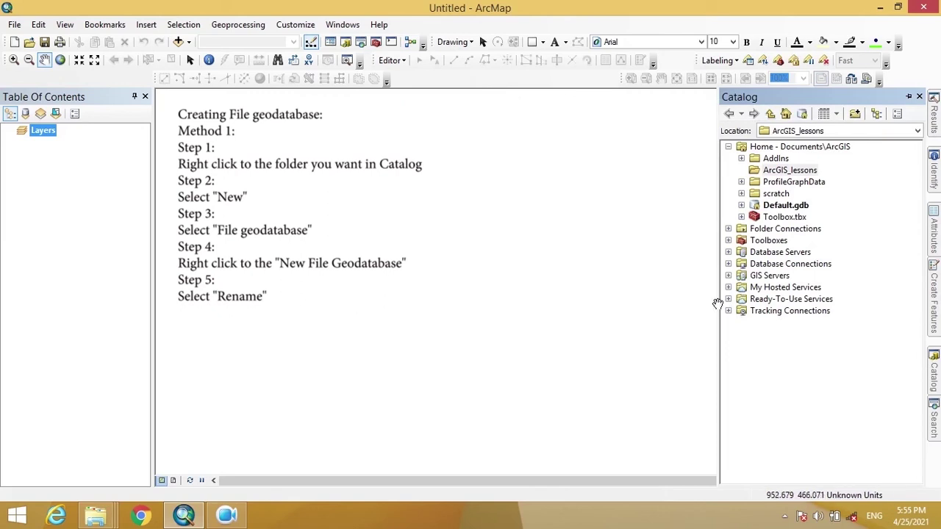
{"action": "right_click", "coordinate": [766, 172]}
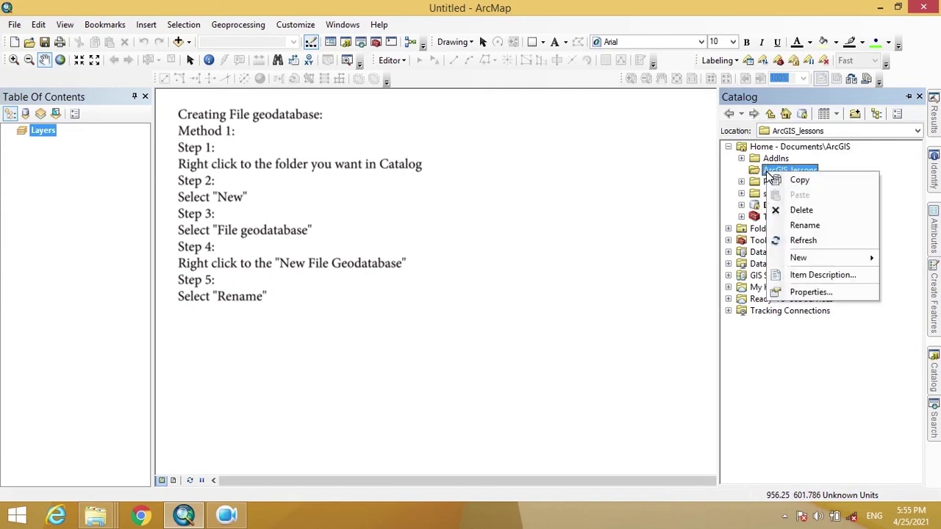
{"action": "left_click", "coordinate": [754, 185]}
{"action": "left_click", "coordinate": [757, 183]}
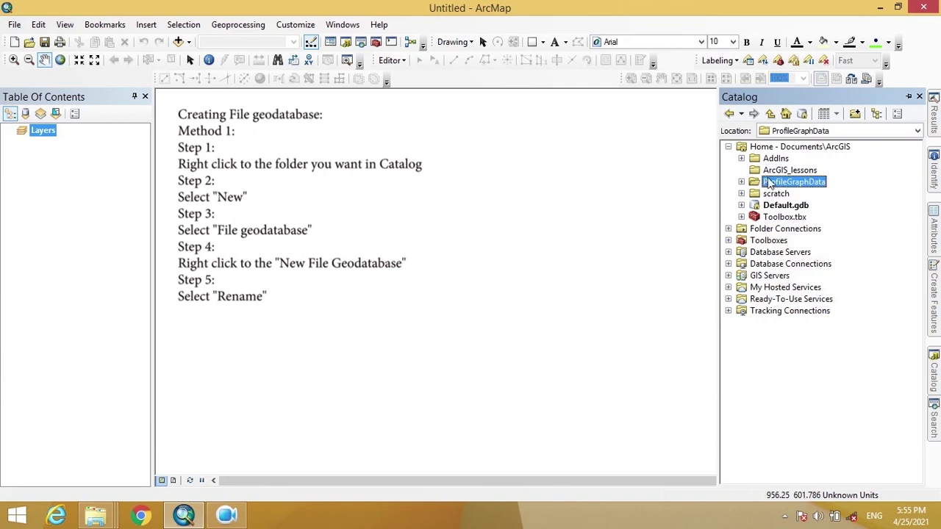
{"action": "left_click", "coordinate": [780, 173]}
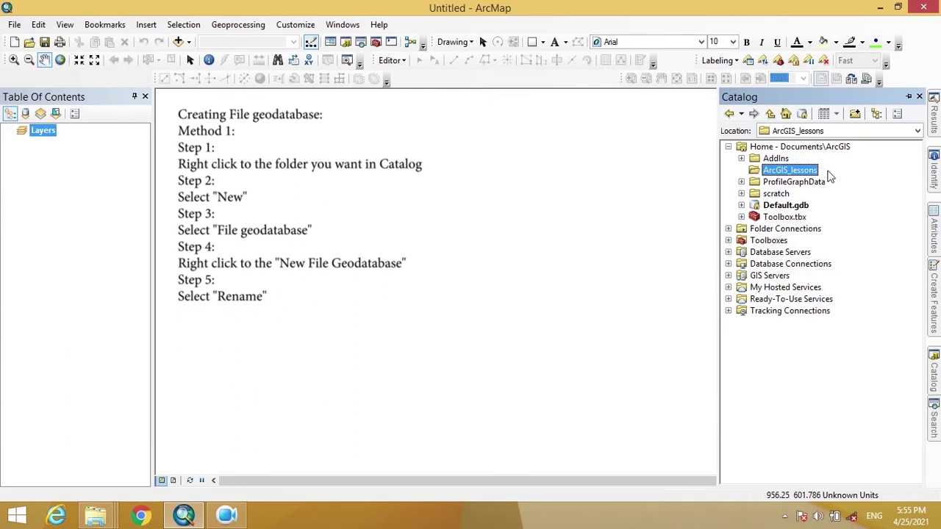
{"action": "right_click", "coordinate": [779, 172]}
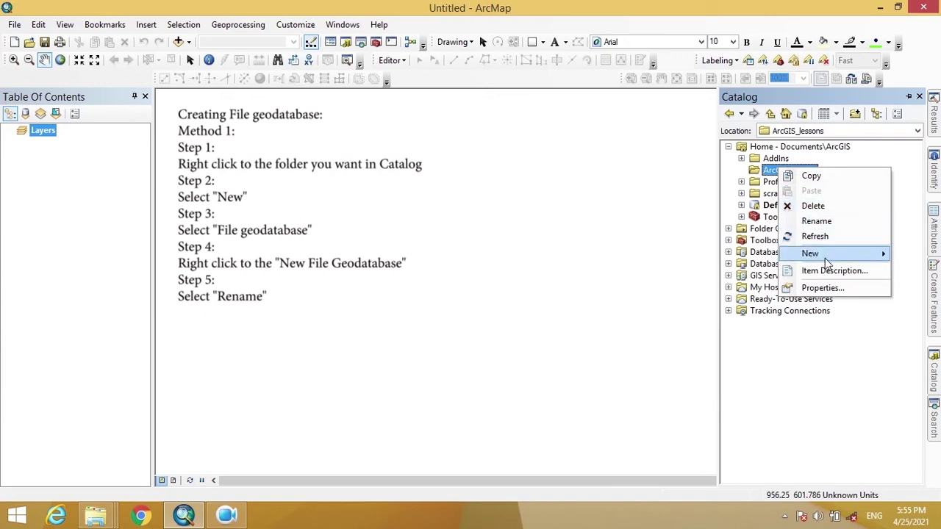
{"action": "mouse_move", "coordinate": [823, 257]}
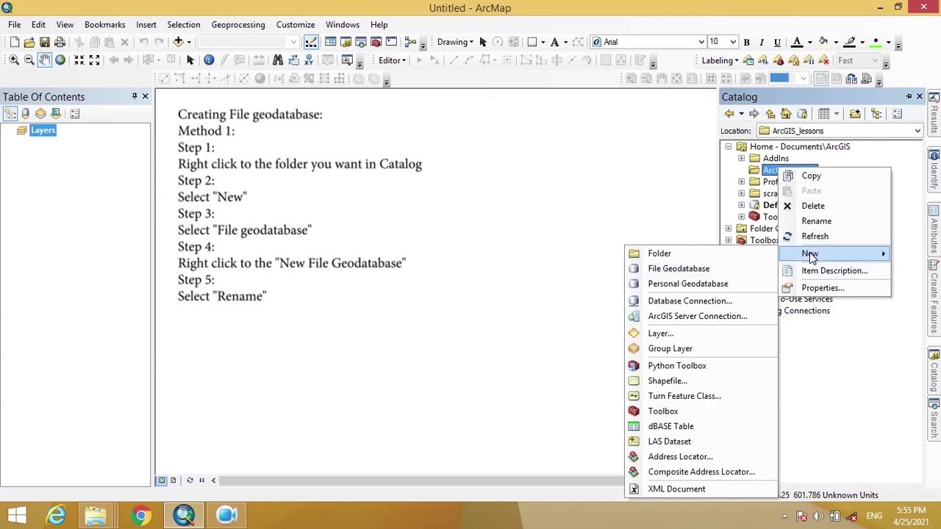
{"action": "left_click", "coordinate": [701, 268]}
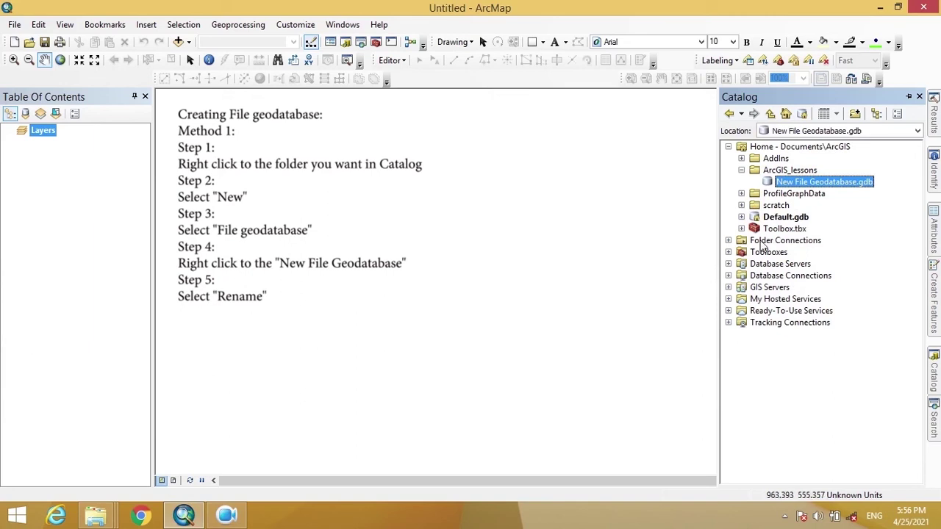
- Rename the new file geodatabase in the ArcGIS_lessons folder as ArcGIS_Lesson1.gdb
{"action": "right_click", "coordinate": [826, 185]}
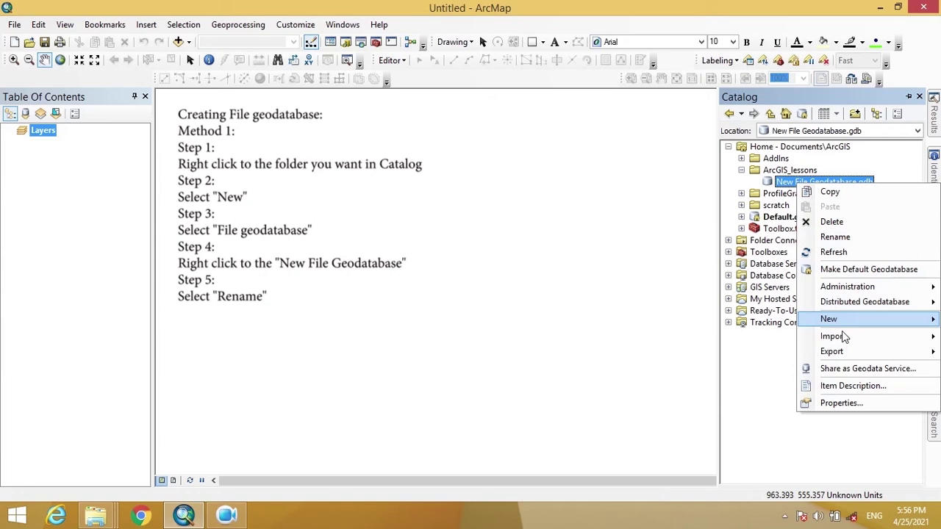
{"action": "mouse_move", "coordinate": [843, 333]}
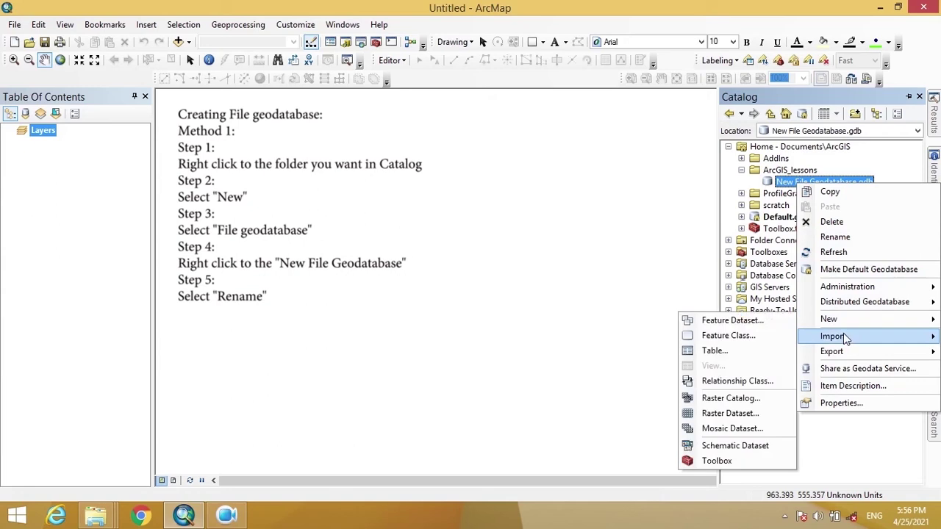
{"action": "left_click", "coordinate": [834, 238]}
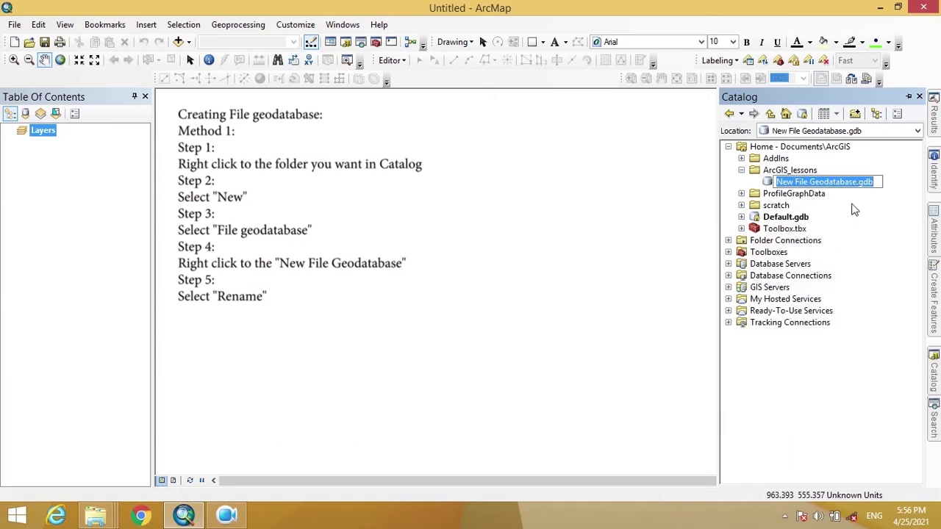
{"action": "left_click_drag", "start_coordinate": [857, 183], "coordinate": [748, 186]}
{"action": "type", "text": "Arc"}
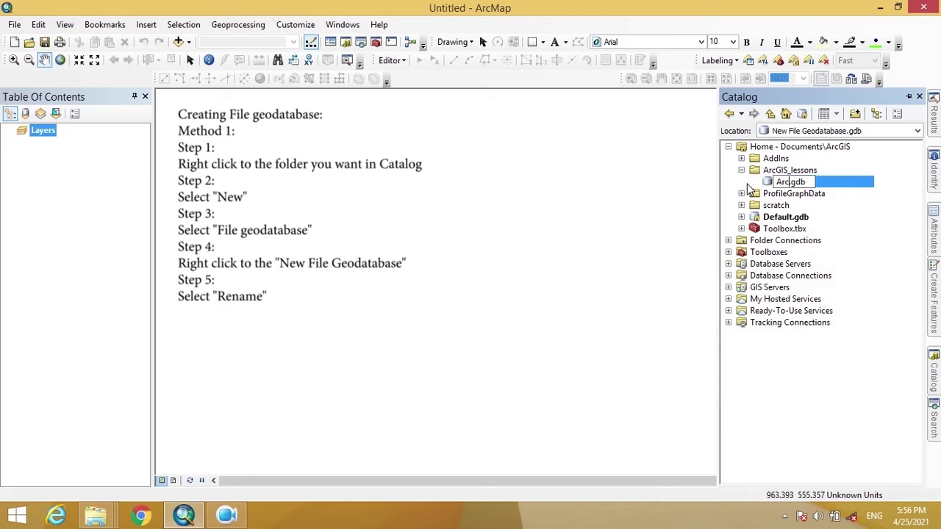
{"action": "type", "text": "GIS_Lesso"}
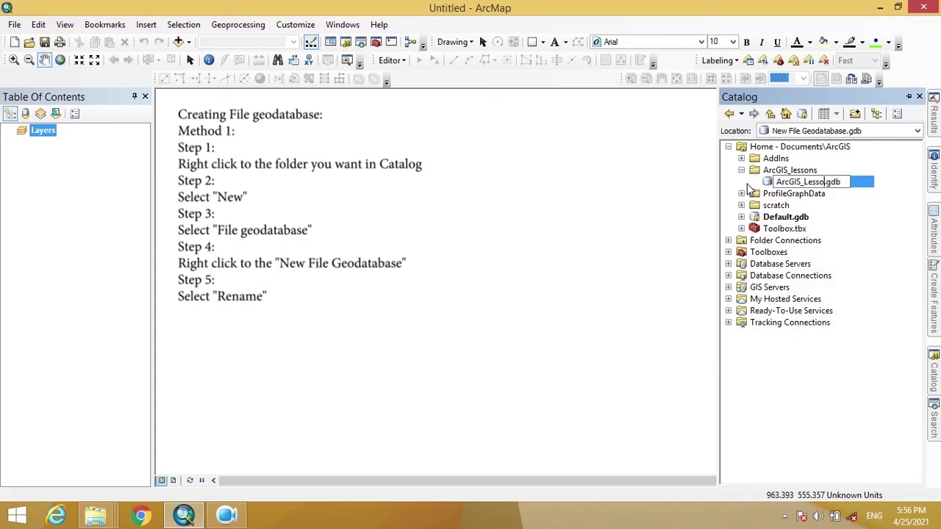
{"action": "type", "text": "n1"}
{"action": "key", "text": "Return"}
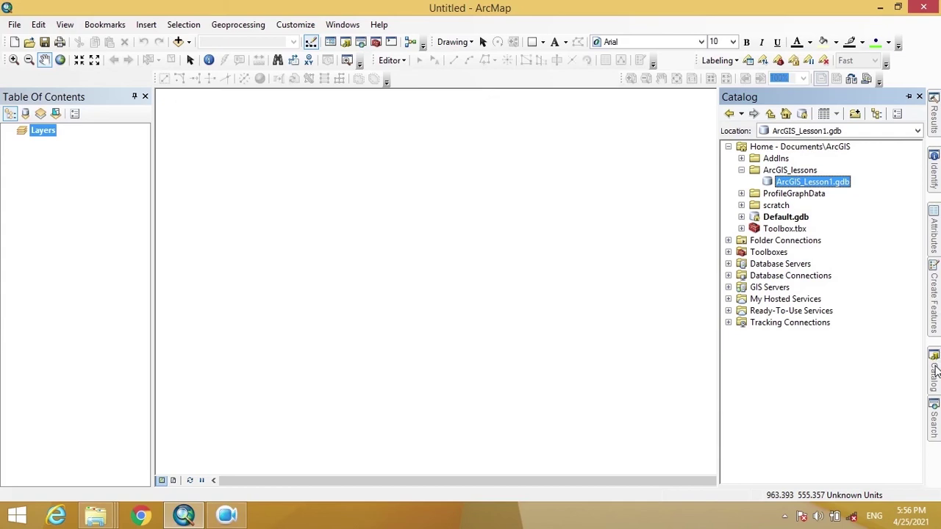
- Try to find the geodatabase creation tool with a local search for "file geodatase"
{"action": "left_click", "coordinate": [935, 430]}
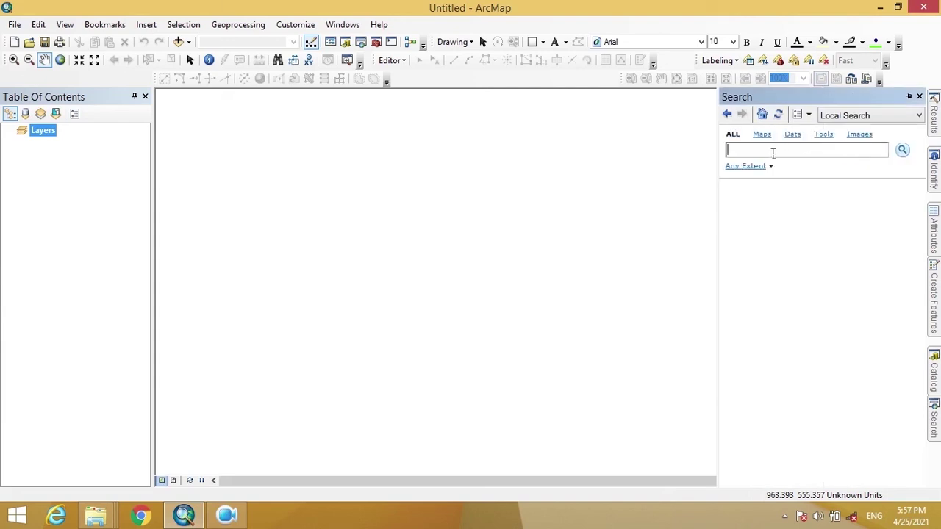
{"action": "type", "text": "file godatavr"}
{"action": "key", "text": "BackSpace"}
{"action": "key", "text": "BackSpace"}
{"action": "type", "text": "se"}
{"action": "left_click", "coordinate": [753, 163]}
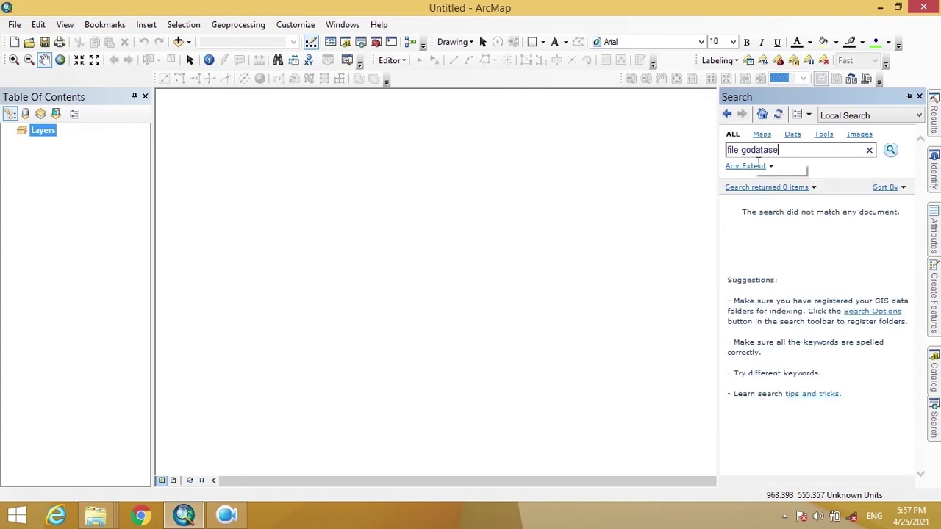
{"action": "left_click", "coordinate": [746, 152]}
{"action": "type", "text": "e"}
{"action": "key", "text": "Return"}
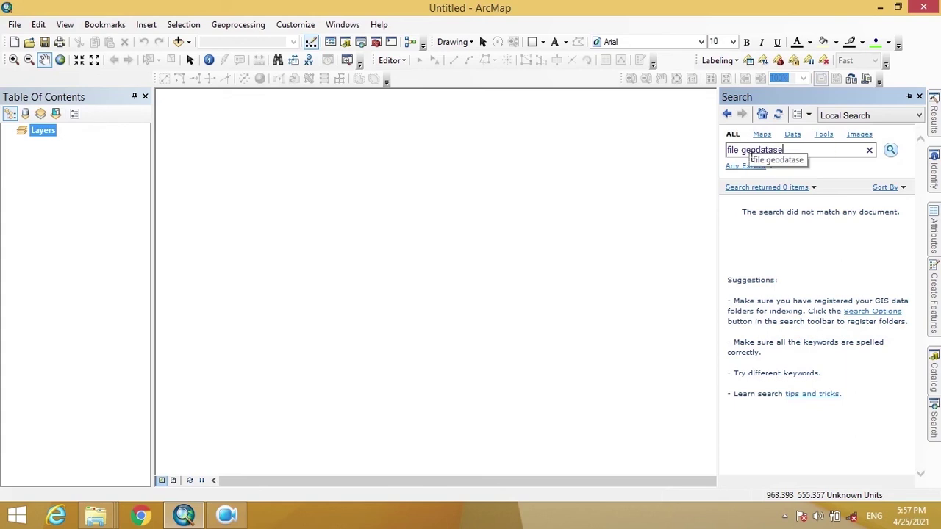
- Search for "file gdb" and open the Create File GDB (Data Management) tool
{"action": "key", "text": "BackSpace"}
{"action": "key", "text": "BackSpace"}
{"action": "key", "text": "BackSpace"}
{"action": "key", "text": "BackSpace"}
{"action": "key", "text": "BackSpace"}
{"action": "key", "text": "BackSpace"}
{"action": "key", "text": "BackSpace"}
{"action": "key", "text": "BackSpace"}
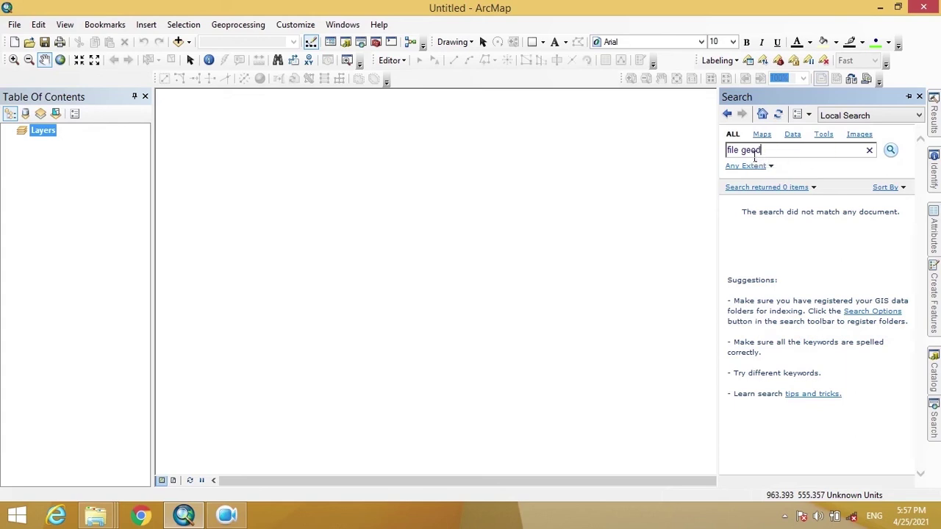
{"action": "type", "text": "gdb"}
{"action": "key", "text": "Return"}
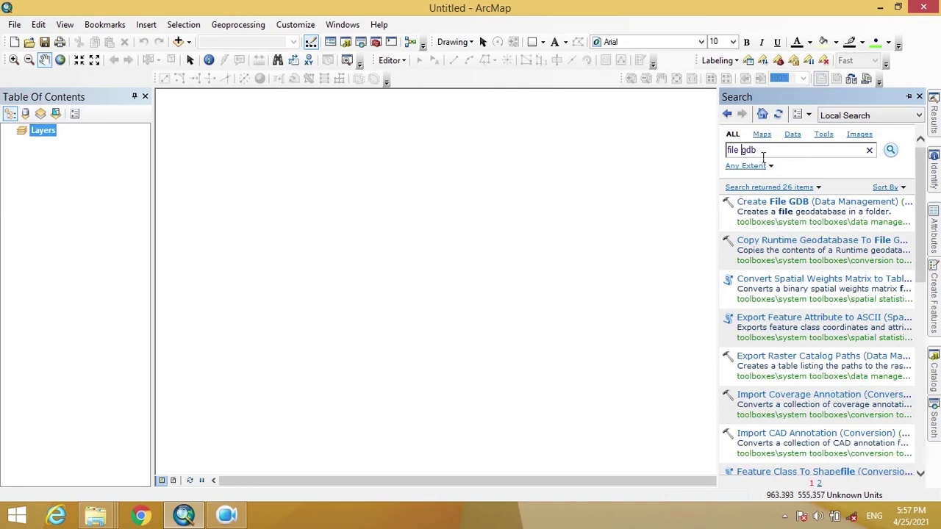
{"action": "left_click", "coordinate": [775, 209]}
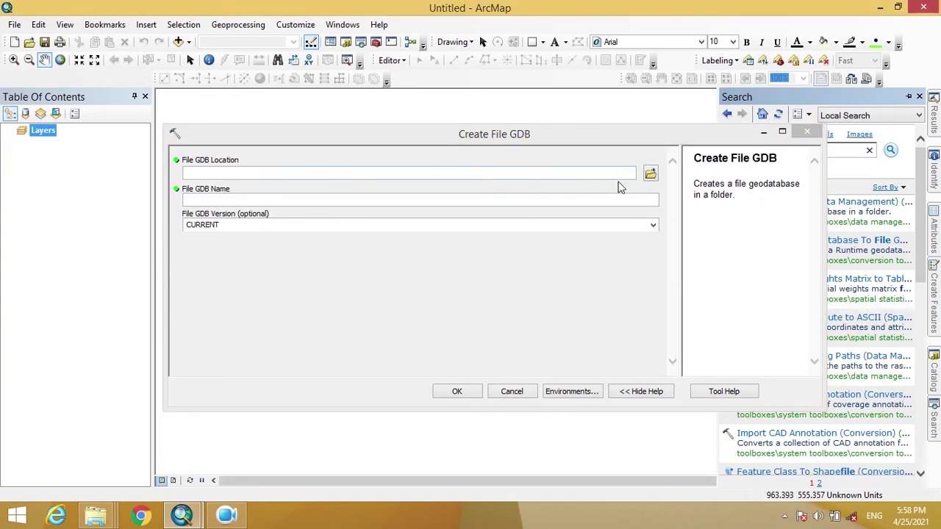
- Set the File GDB Location to the ArcGIS_lessons folder under Home - Documents\ArcGIS
{"action": "left_click", "coordinate": [650, 177]}
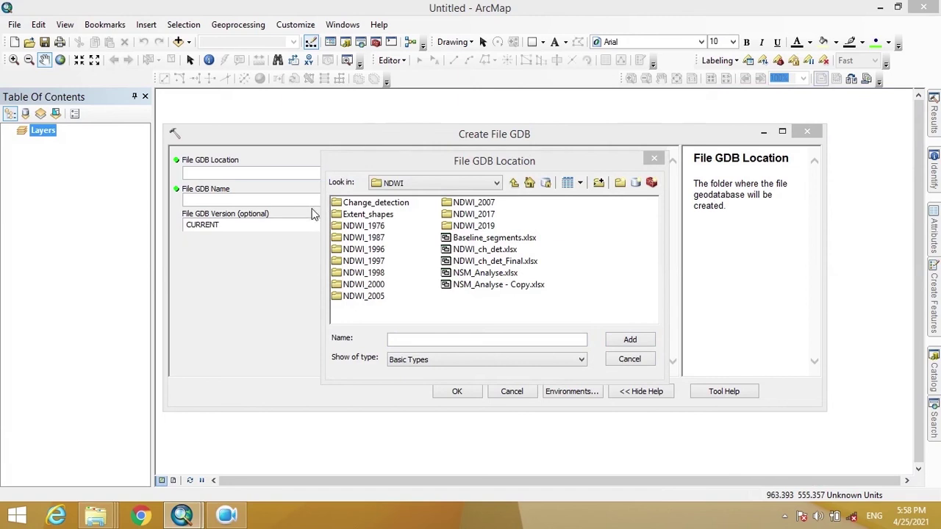
{"action": "left_click", "coordinate": [401, 184]}
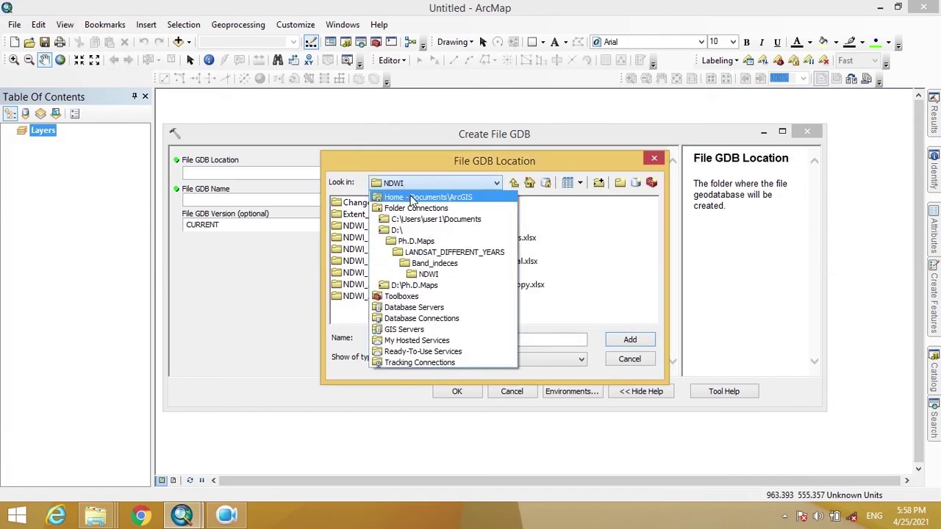
{"action": "left_click", "coordinate": [409, 197]}
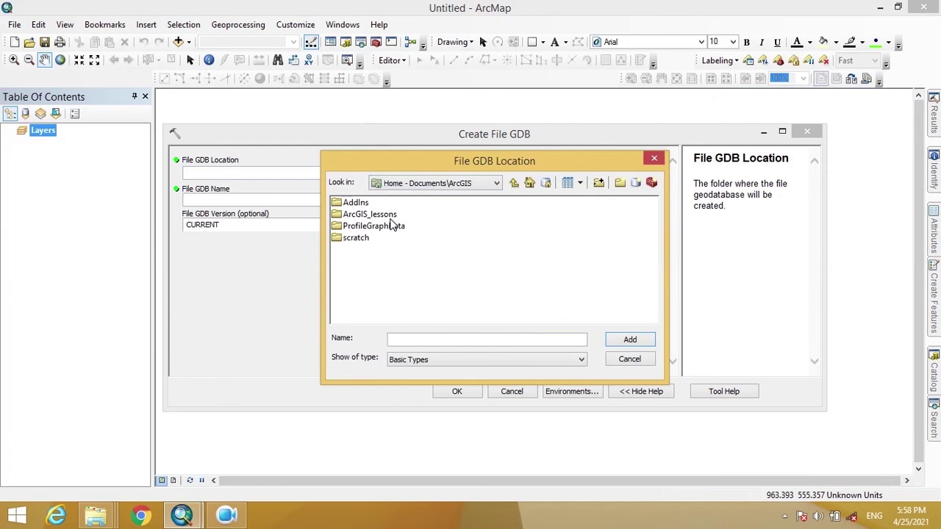
{"action": "double_click", "coordinate": [389, 215]}
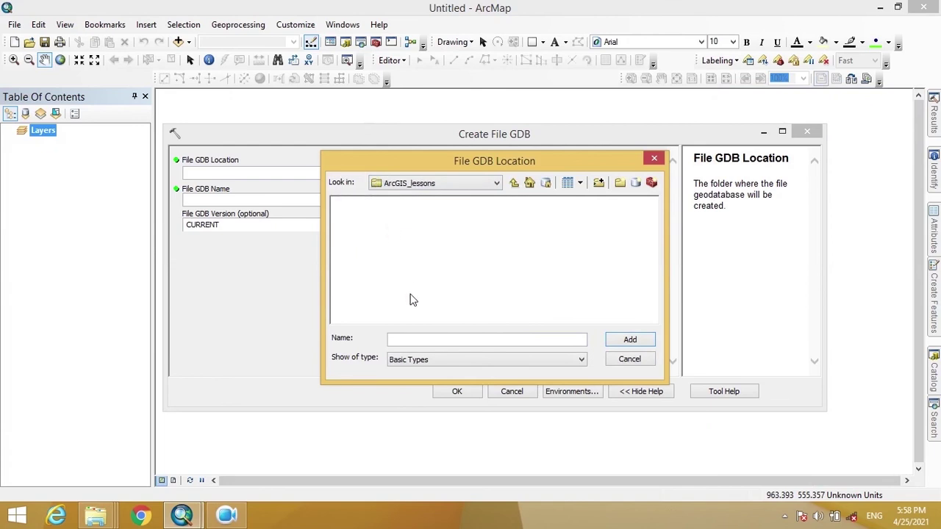
{"action": "left_click", "coordinate": [513, 183]}
{"action": "left_click", "coordinate": [384, 215]}
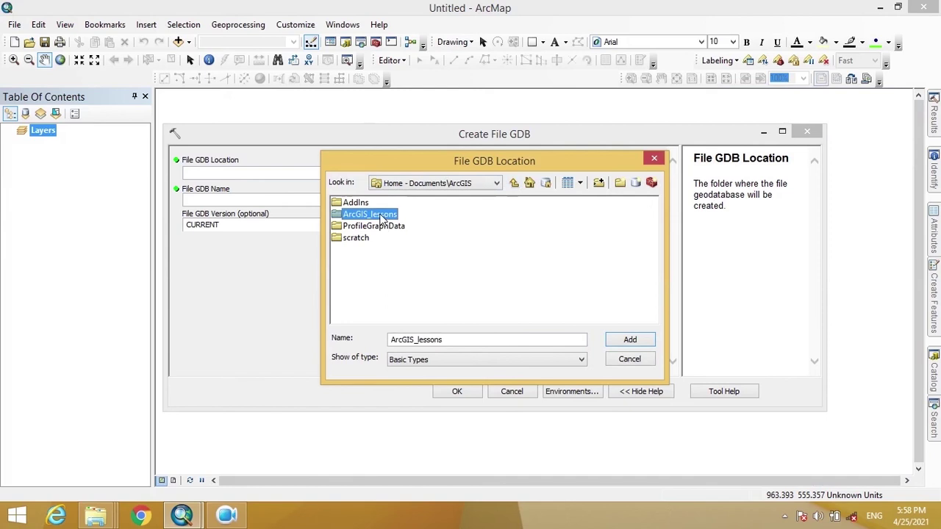
{"action": "left_click", "coordinate": [630, 339]}
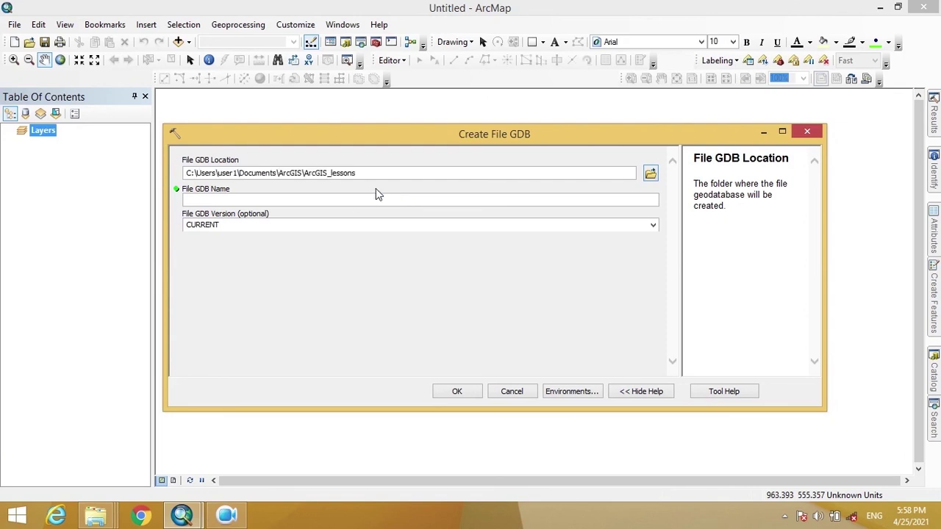
- Name the new file geodatabase ArcGIS_lesson1_1 and set its version to 9.3
{"action": "left_click", "coordinate": [330, 199]}
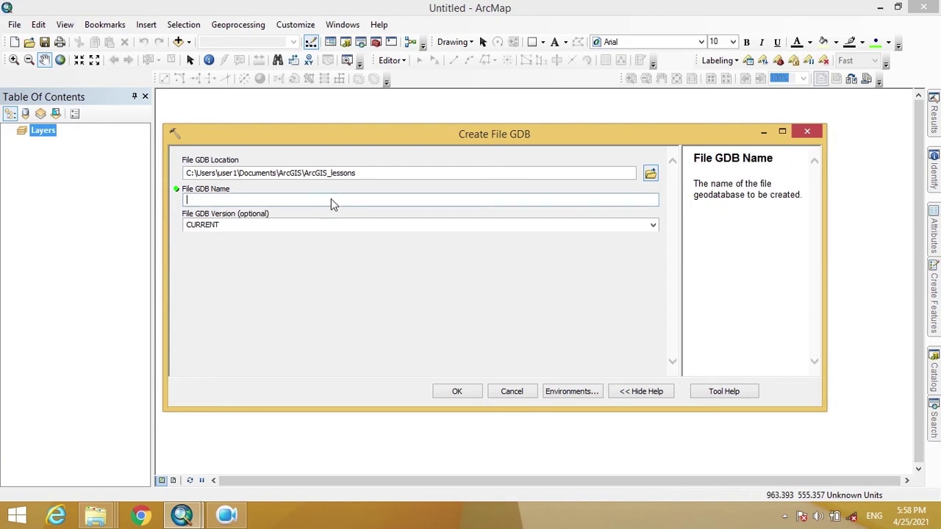
{"action": "type", "text": "ArcGIS_lesson1_1"}
{"action": "key", "text": "Tab"}
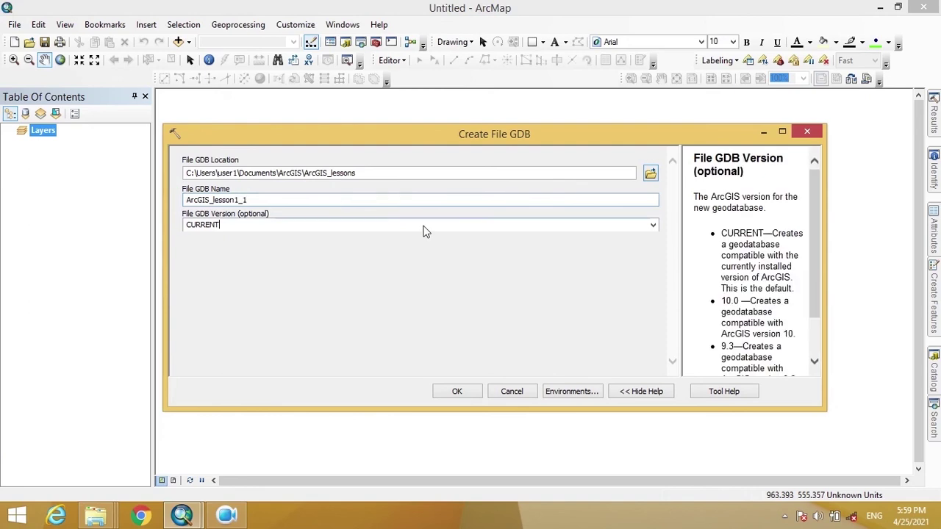
{"action": "left_click", "coordinate": [653, 226]}
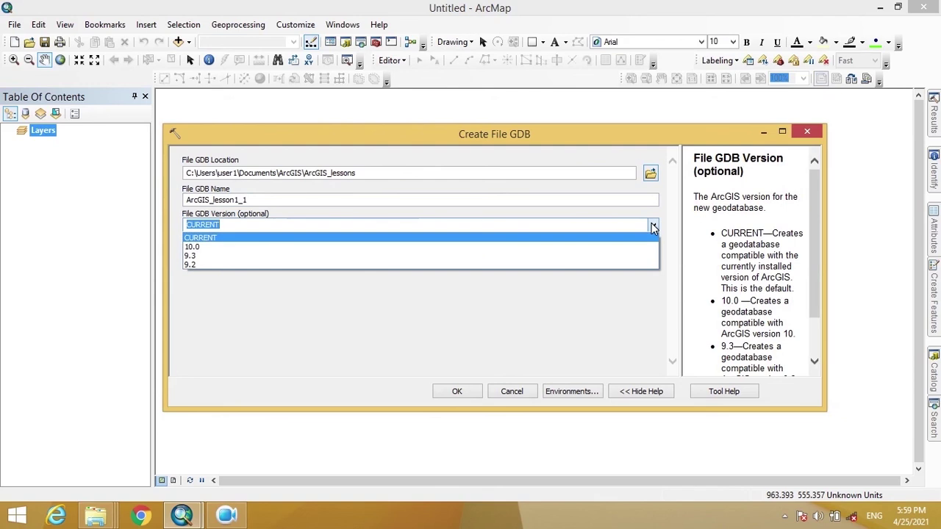
{"action": "left_click", "coordinate": [573, 226]}
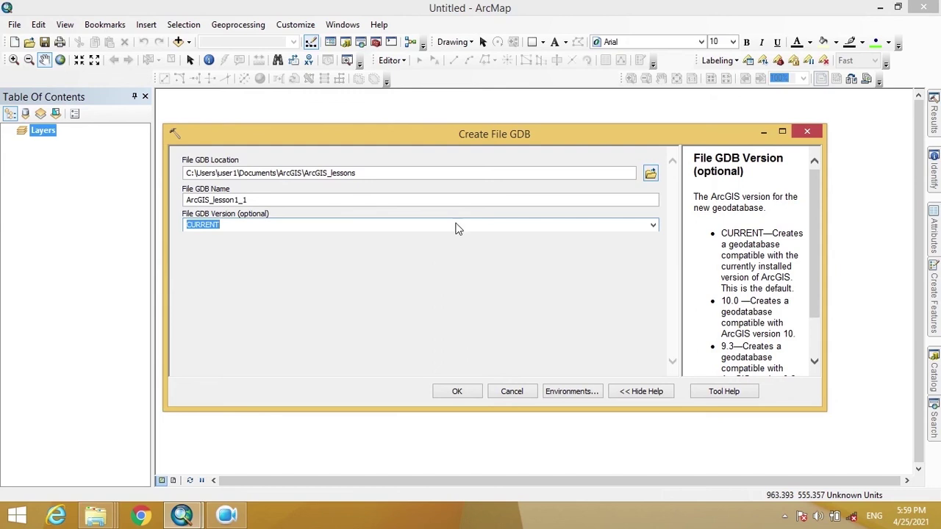
{"action": "left_click", "coordinate": [653, 226]}
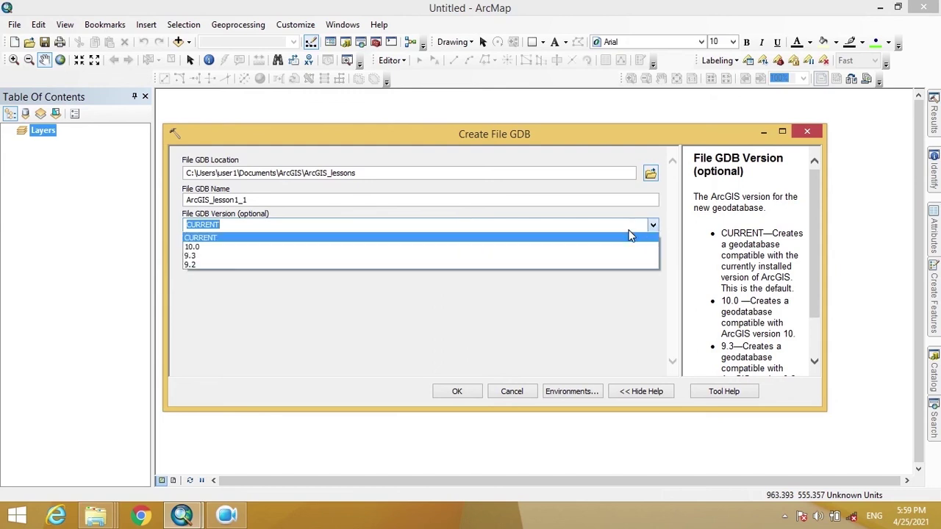
{"action": "left_click", "coordinate": [207, 257]}
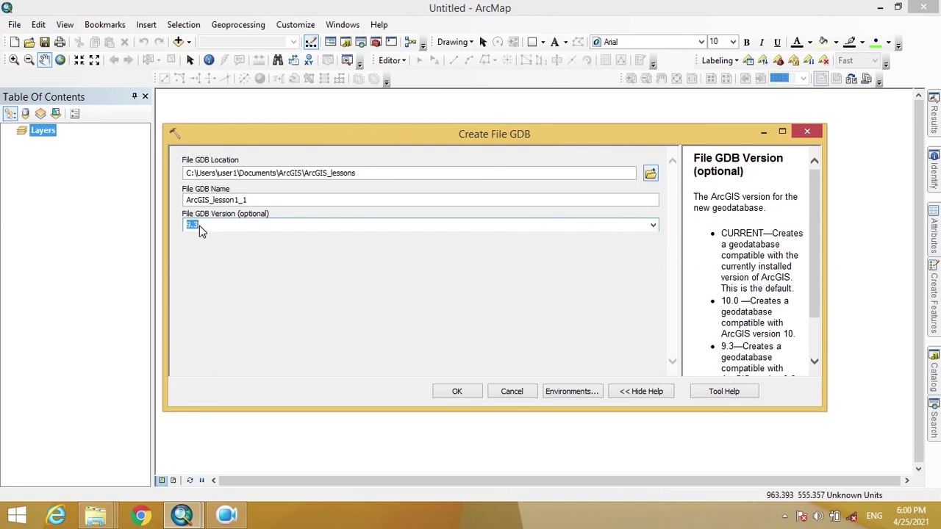
{"action": "left_click", "coordinate": [204, 229]}
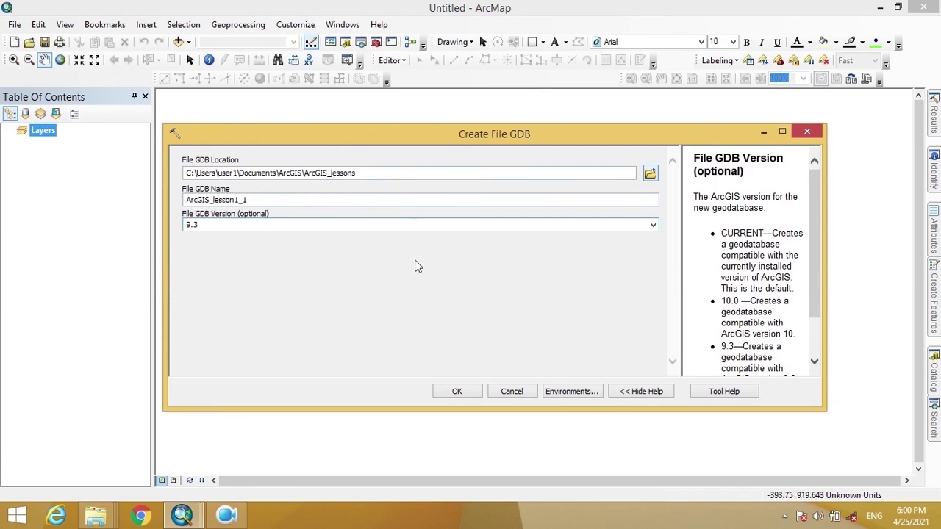
- Run the Create File GDB tool and show the ArcGIS_lessons folder's contents in the Catalog
{"action": "left_click", "coordinate": [471, 392]}
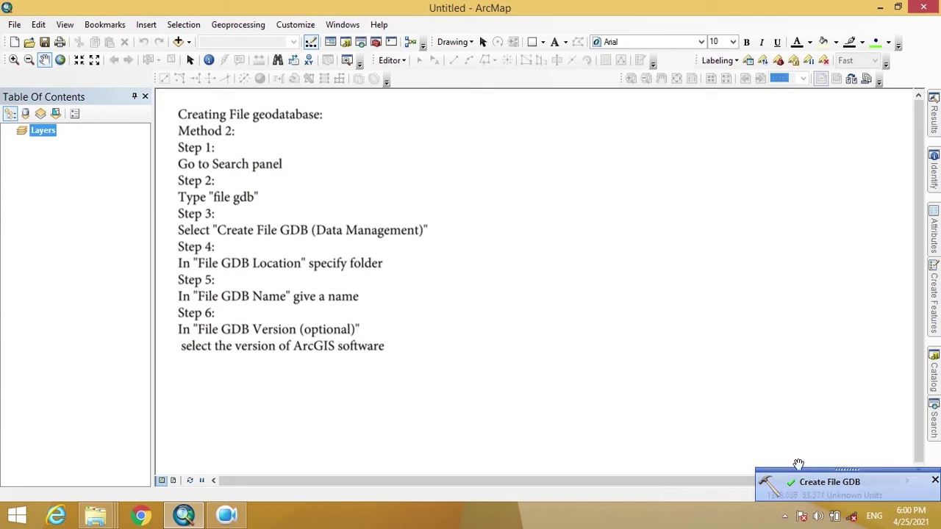
{"action": "left_click", "coordinate": [935, 481]}
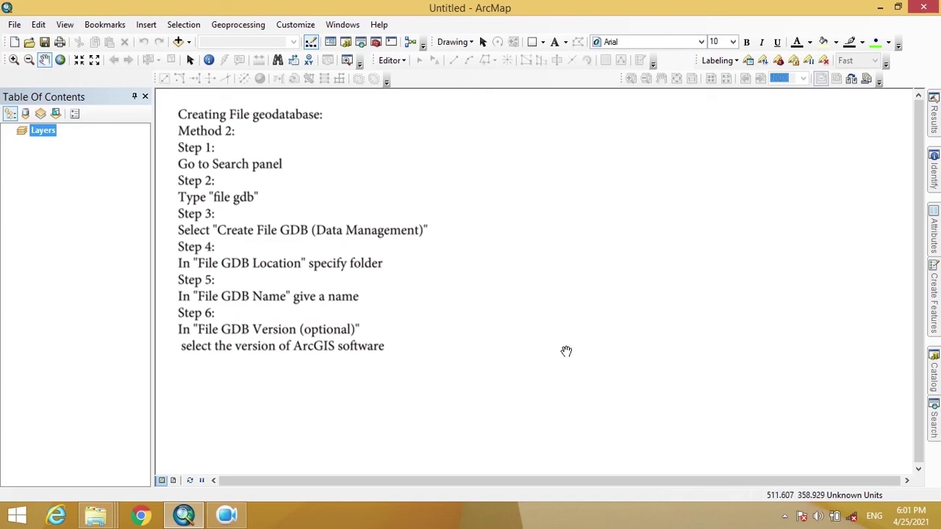
{"action": "left_click", "coordinate": [934, 356]}
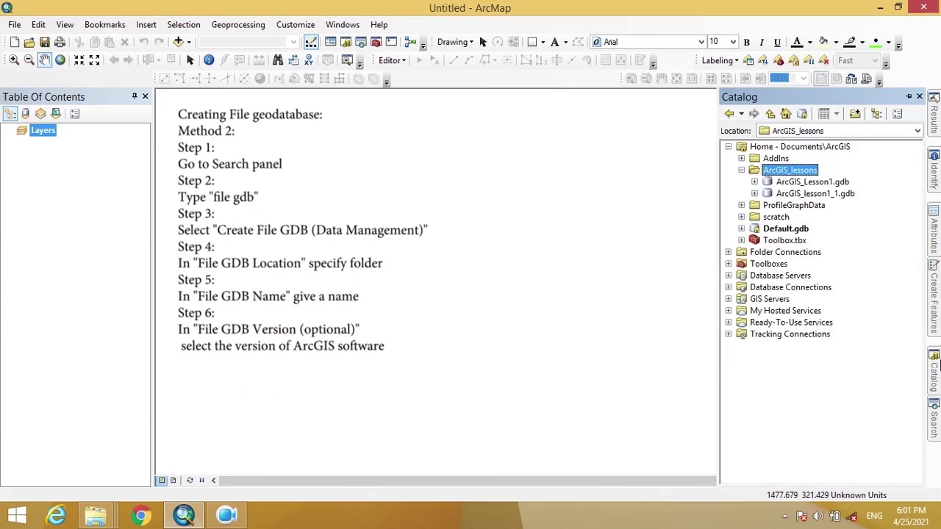
- Create a new personal geodatabase in the ArcGIS_lessons folder from the Catalog
{"action": "right_click", "coordinate": [793, 171]}
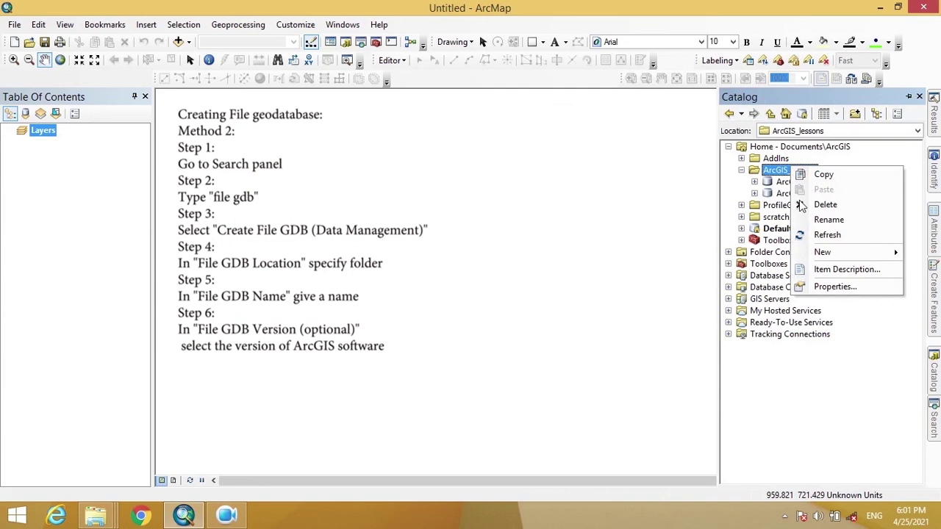
{"action": "mouse_move", "coordinate": [829, 254]}
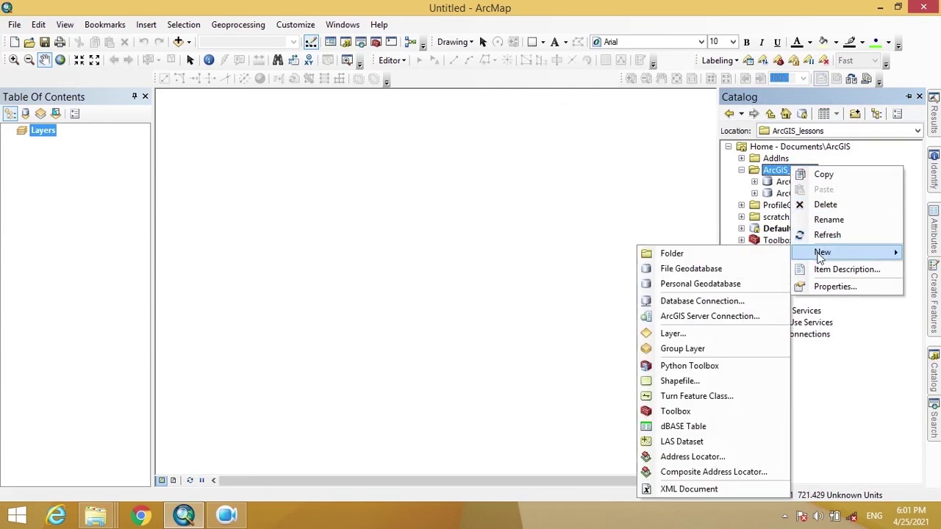
{"action": "left_click", "coordinate": [734, 284]}
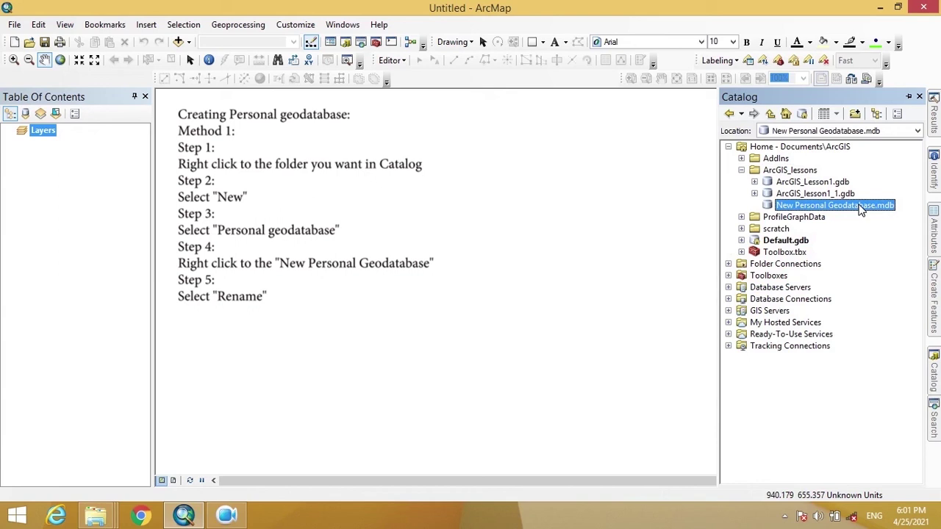
- Rename the new personal geodatabase as ArcGIS_Lesson1.mdb
{"action": "right_click", "coordinate": [861, 209]}
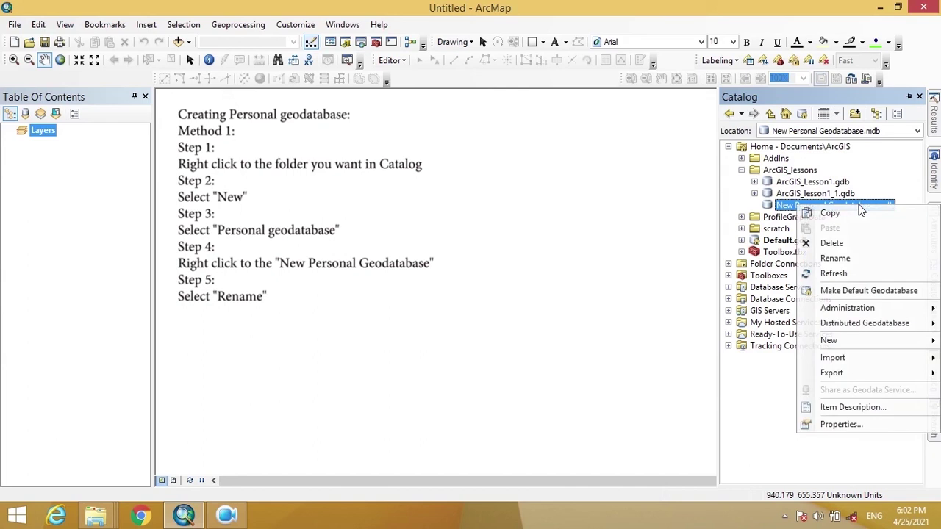
{"action": "left_click", "coordinate": [850, 258]}
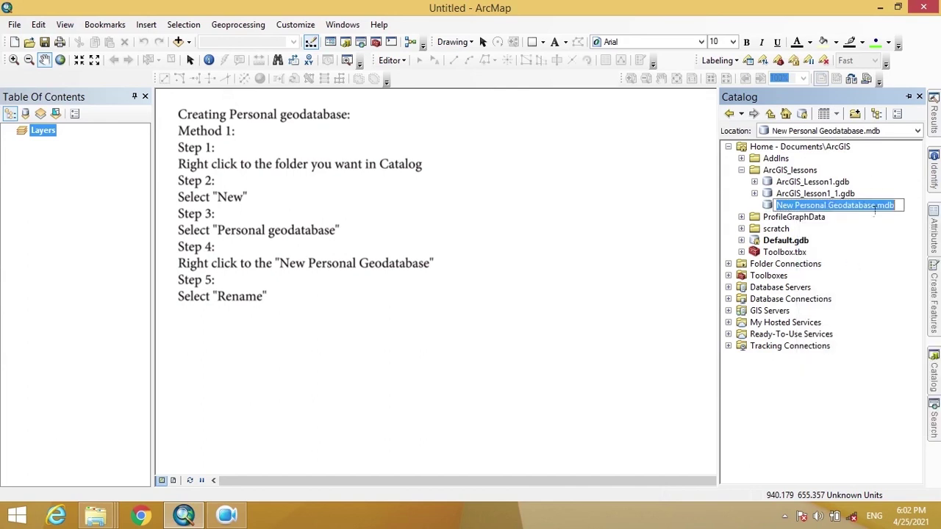
{"action": "left_click_drag", "start_coordinate": [876, 207], "coordinate": [754, 197]}
{"action": "type", "text": "Arc"}
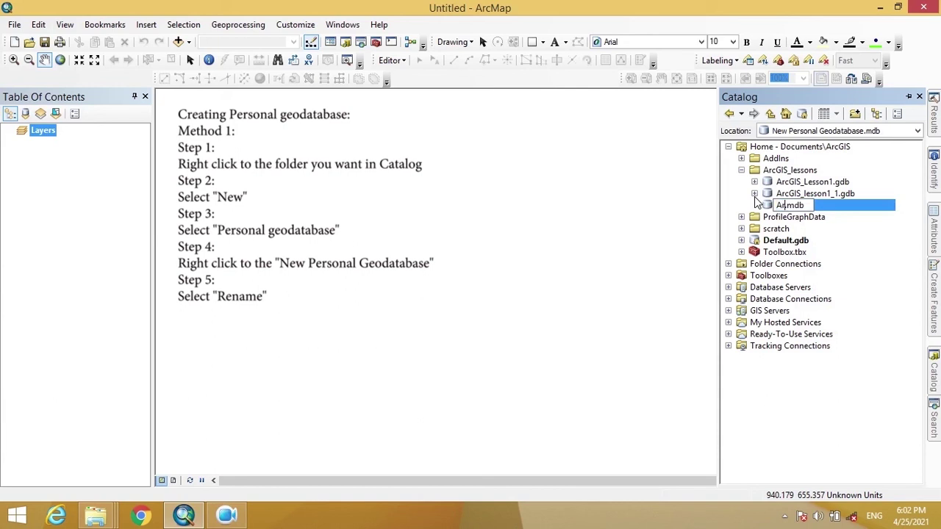
{"action": "type", "text": "GIS_Lesson"}
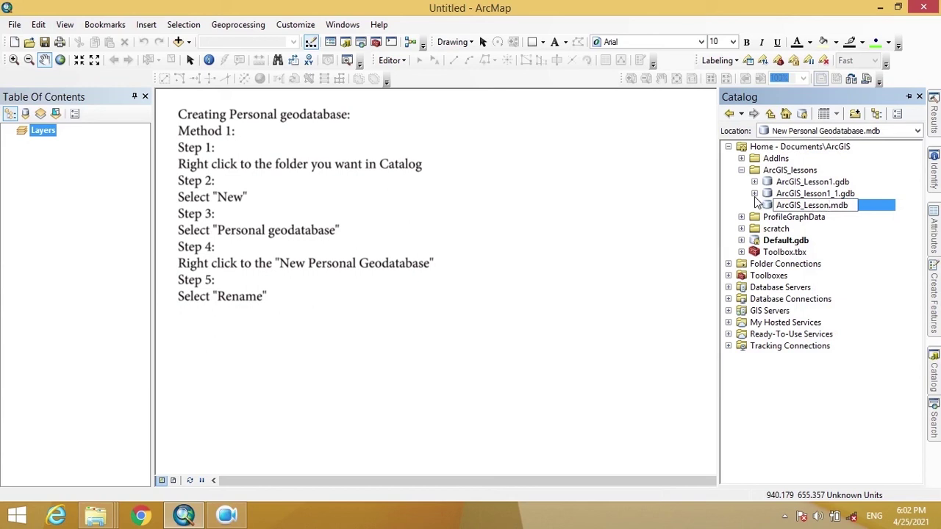
{"action": "type", "text": "1"}
{"action": "key", "text": "Return"}
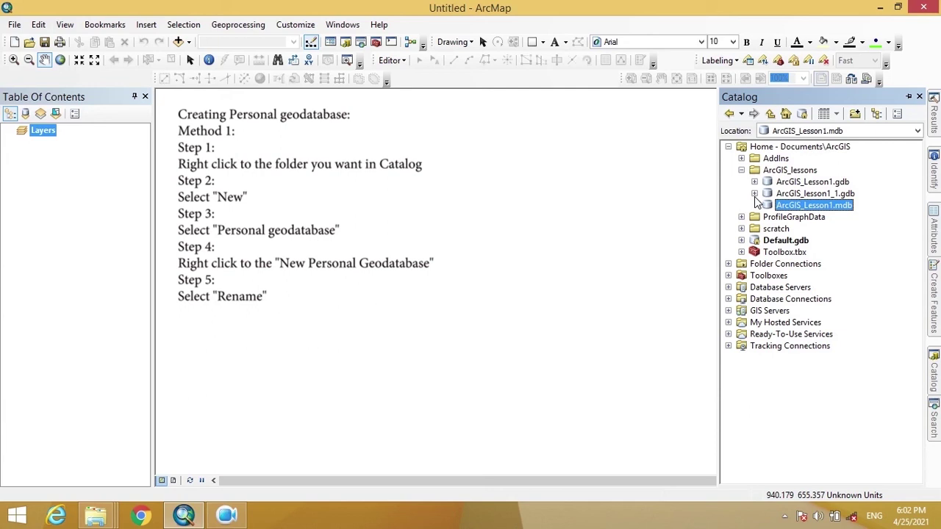
- Search the local tools for "personal mdb"
{"action": "left_click", "coordinate": [937, 415]}
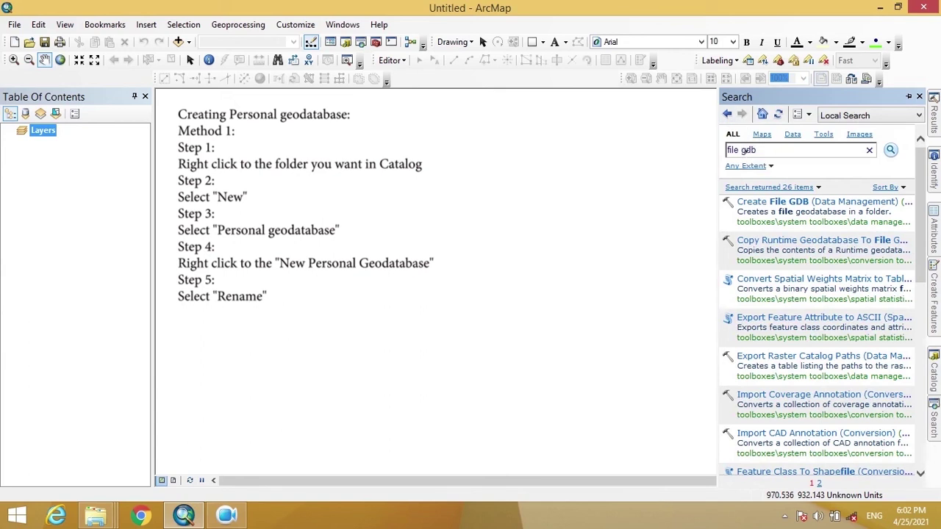
{"action": "left_click_drag", "start_coordinate": [757, 150], "coordinate": [709, 151]}
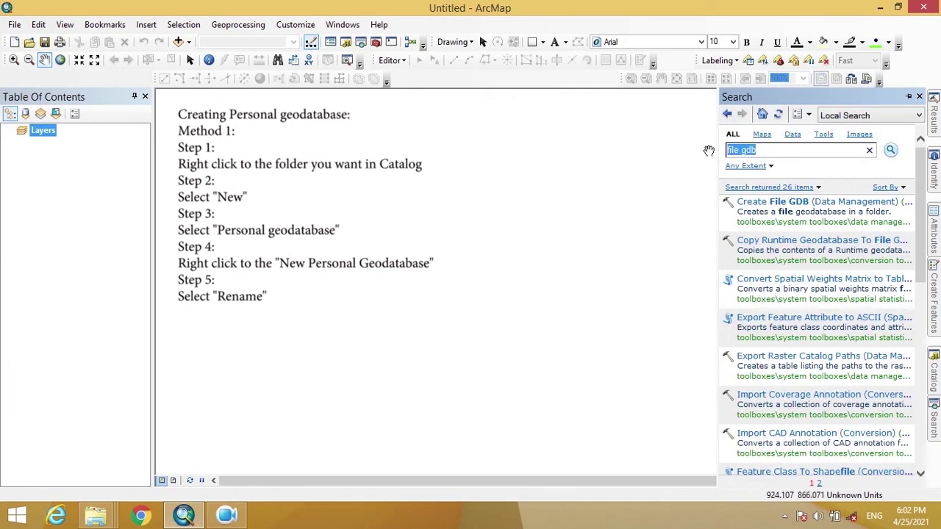
{"action": "type", "text": "personal mdb"}
{"action": "key", "text": "Return"}
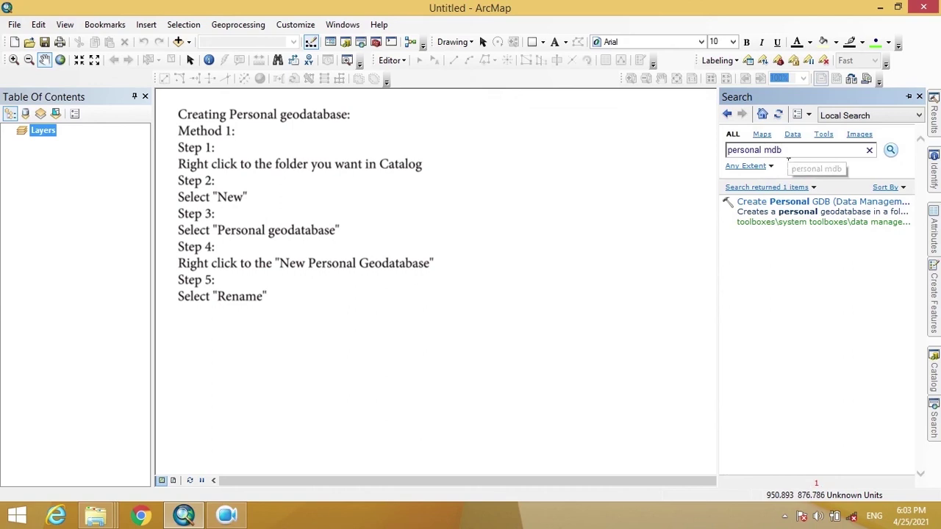
- Change the search term to "personal gdb" and open the Create Personal GDB (Data Management) tool
{"action": "double_click", "coordinate": [766, 150]}
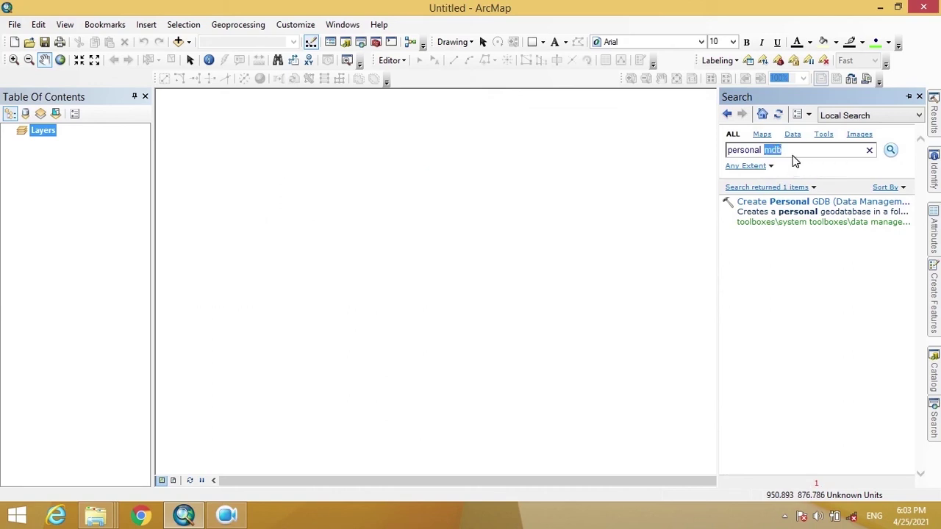
{"action": "type", "text": "gdb"}
{"action": "key", "text": "Return"}
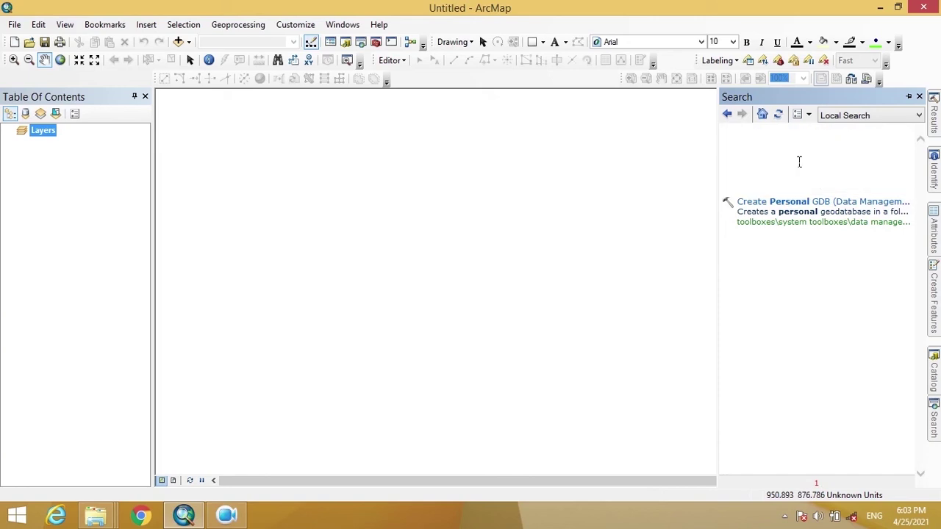
{"action": "left_click", "coordinate": [821, 202]}
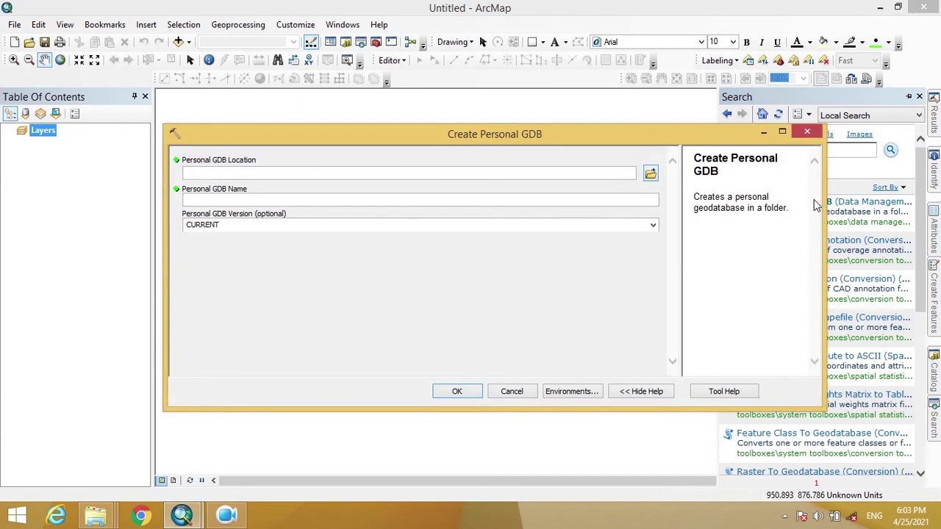
- Set the Personal GDB Location to the ArcGIS_lessons folder under Home - Documents\ArcGIS
{"action": "left_click", "coordinate": [649, 177]}
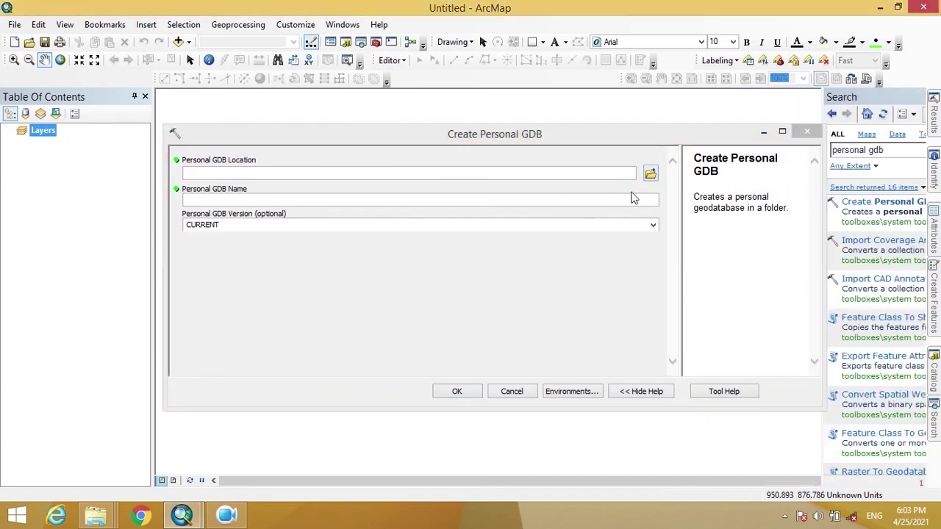
{"action": "left_click", "coordinate": [650, 176]}
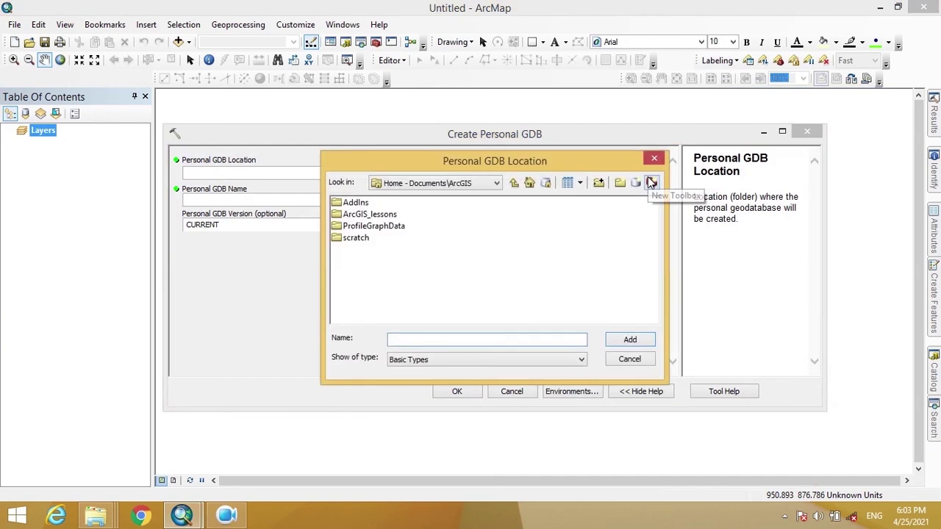
{"action": "left_click", "coordinate": [377, 213]}
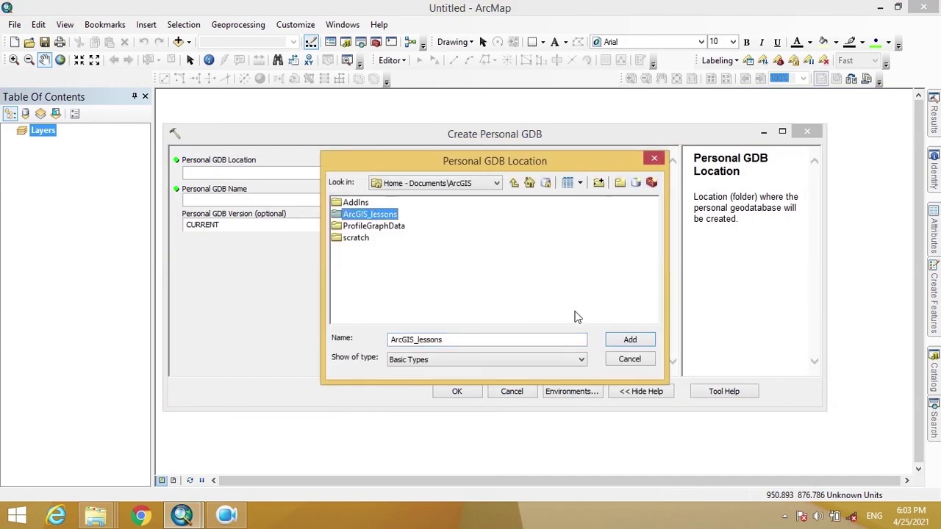
{"action": "left_click", "coordinate": [640, 339]}
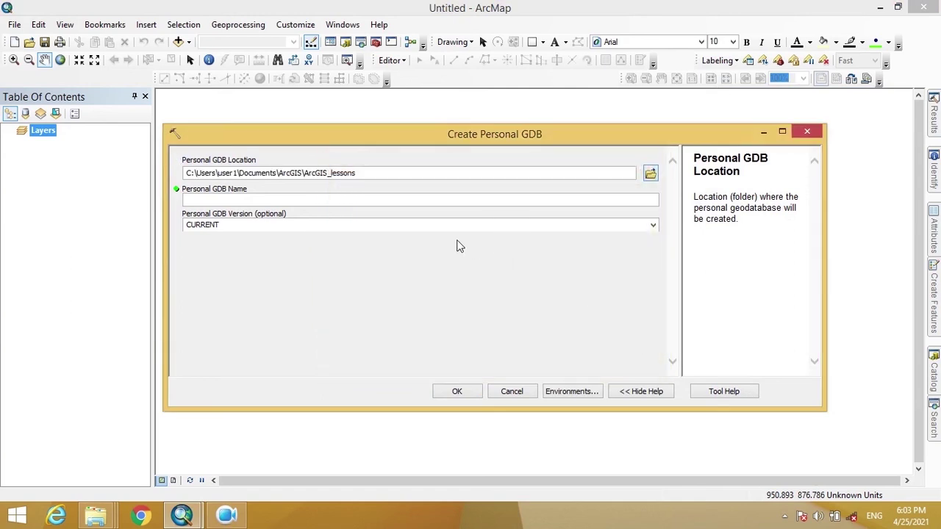
- Name the personal geodatabase ArcGIS_Lesson_1_1 and set its version to 9.3
{"action": "left_click", "coordinate": [491, 204]}
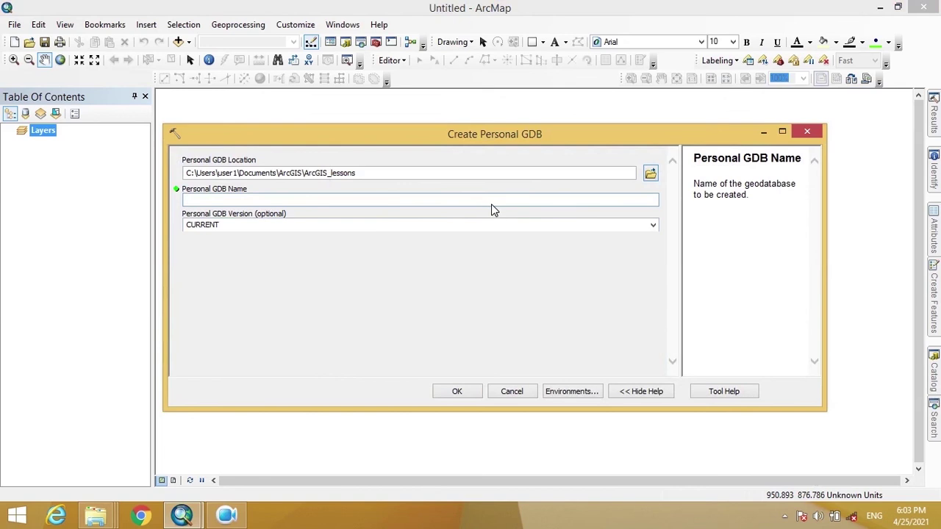
{"action": "type", "text": "ArcGIS_Lesson_1_1"}
{"action": "left_click", "coordinate": [500, 227]}
{"action": "left_click", "coordinate": [653, 226]}
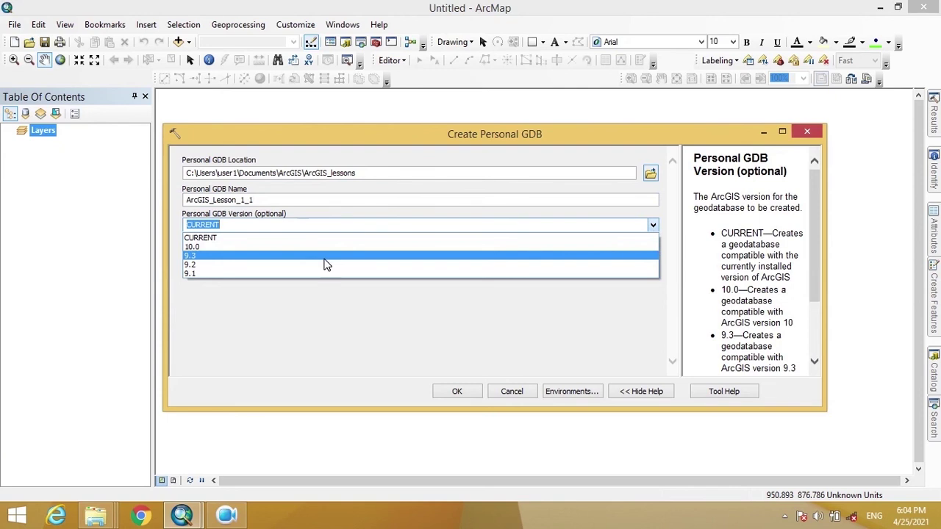
{"action": "left_click", "coordinate": [324, 258]}
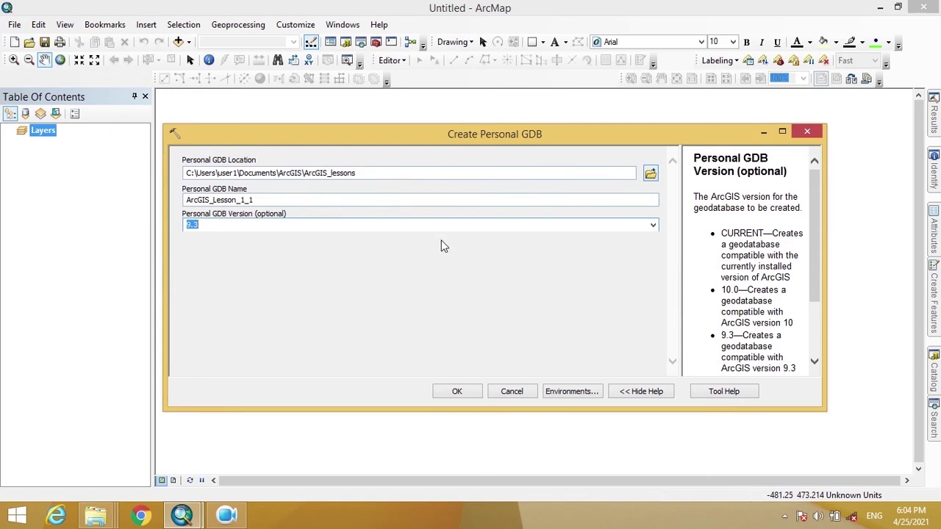
- Run the Create Personal GDB tool and check the two personal geodatabases in the ArcGIS_lessons folder in the Catalog
{"action": "left_click", "coordinate": [471, 394]}
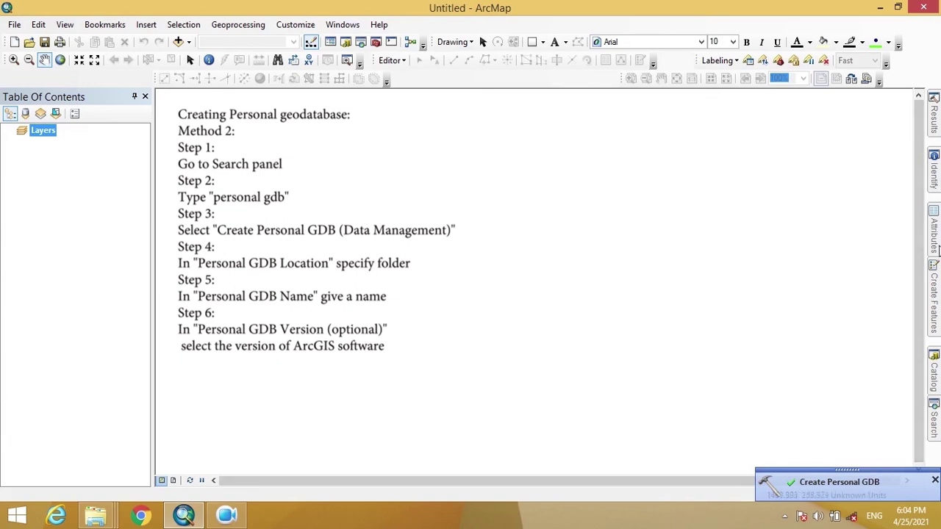
{"action": "left_click", "coordinate": [935, 358]}
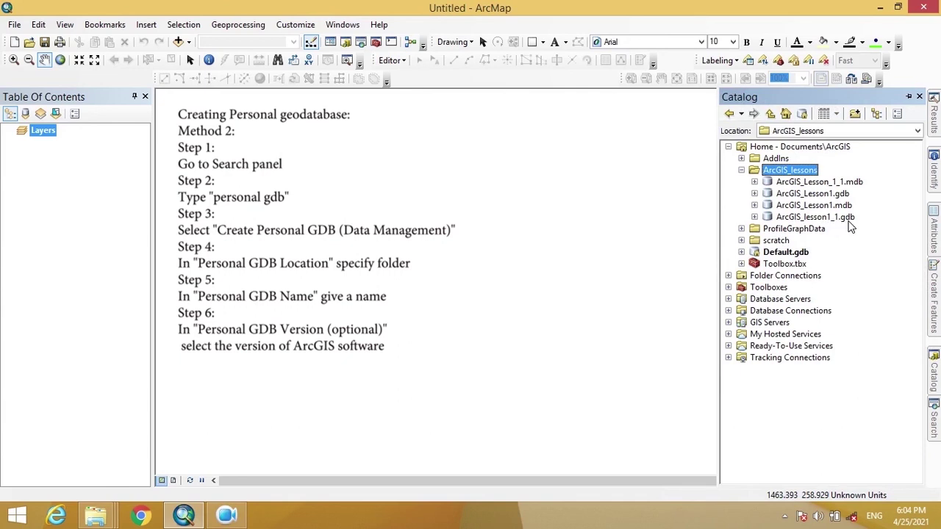
{"action": "left_click", "coordinate": [854, 185]}
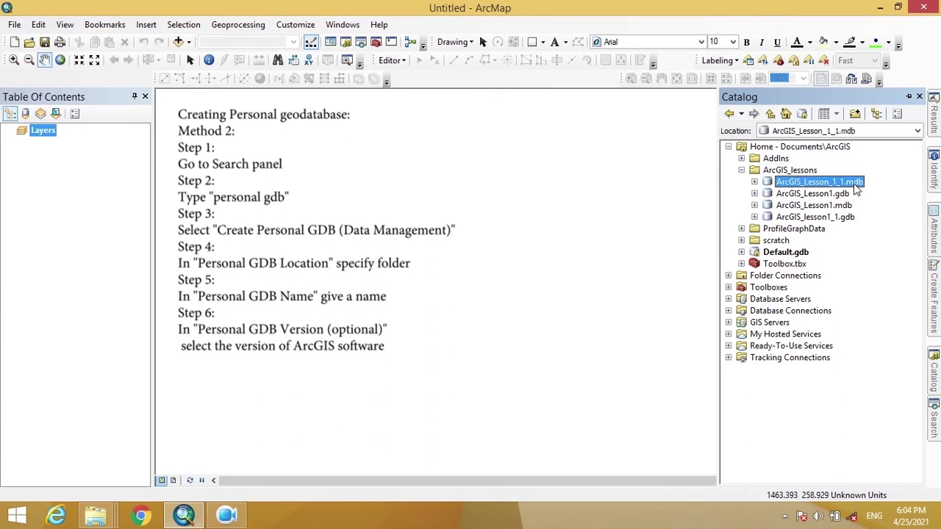
{"action": "left_click", "coordinate": [845, 207]}
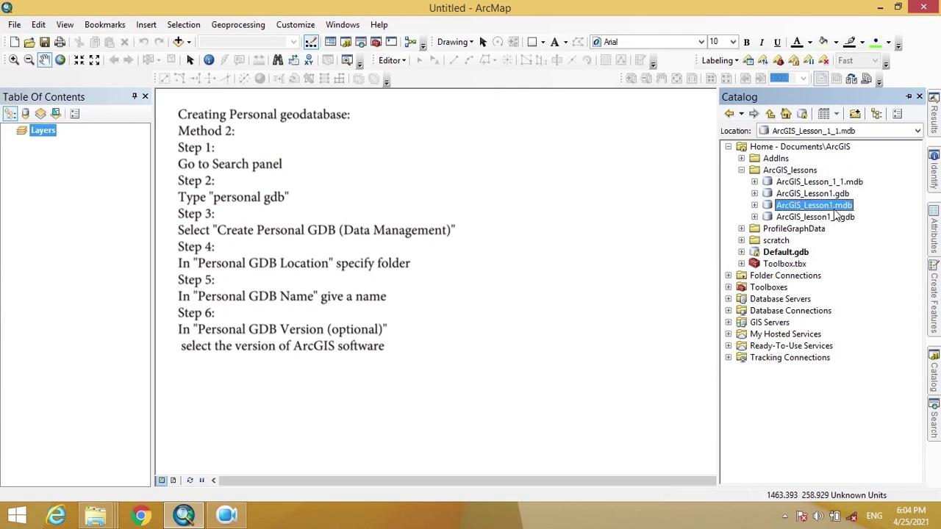
{"action": "left_click", "coordinate": [851, 182]}
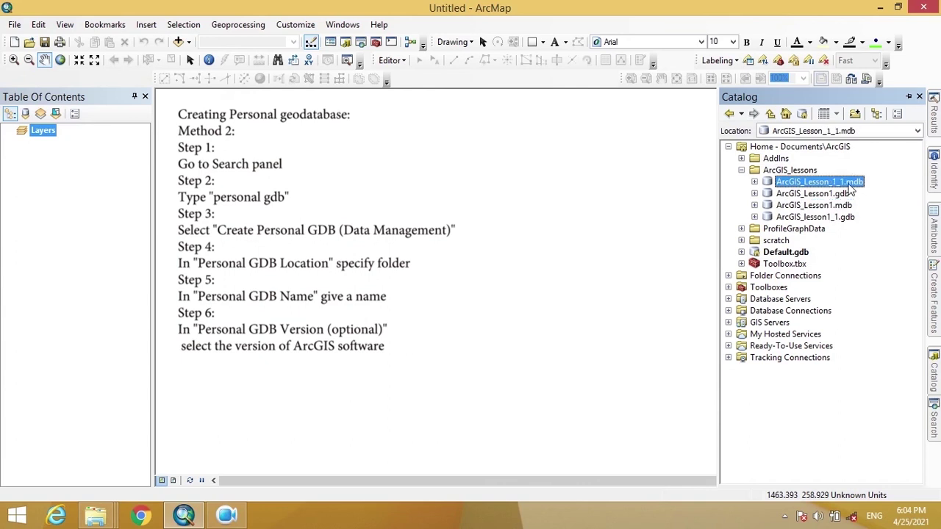